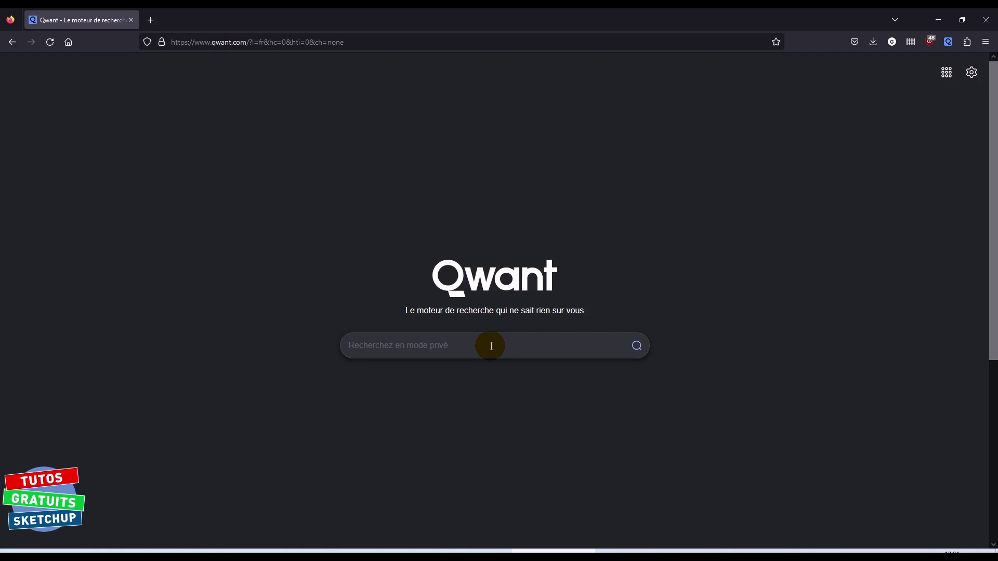
Search Qwant for 'trimble sketchup' and start modelling from the SketchUp Free product page.
{"action": "type", "text": "tr"}
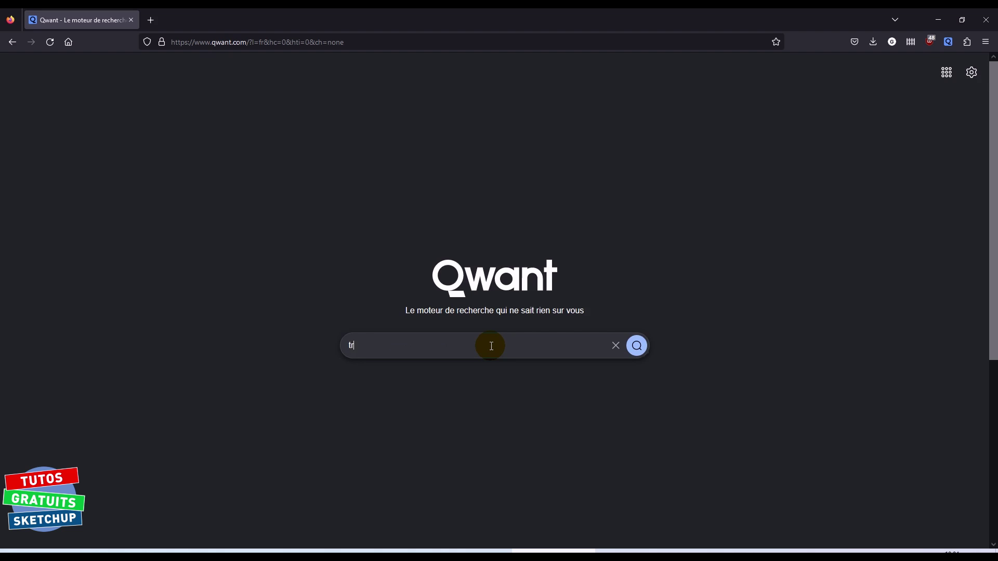
{"action": "type", "text": "imble sketchup"}
{"action": "key", "text": "Return"}
{"action": "left_click", "coordinate": [135, 307]}
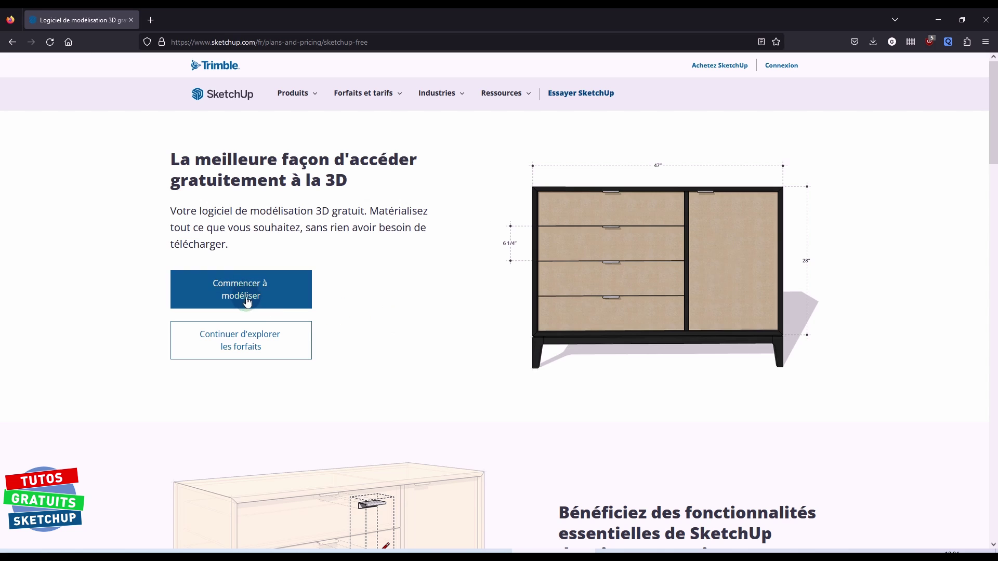
{"action": "left_click", "coordinate": [241, 295]}
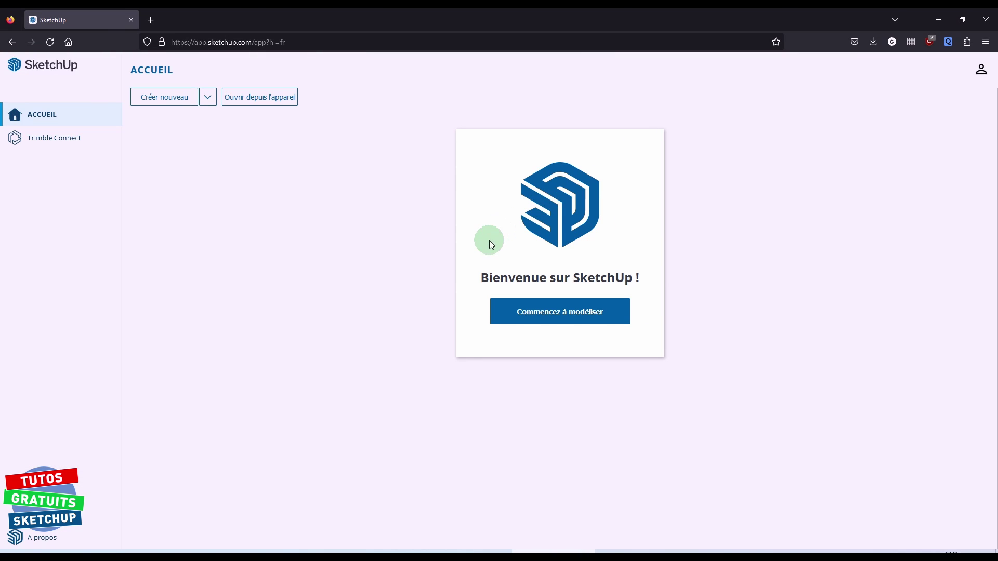
Start a new blank model from the 'Commencez à modéliser' home page.
{"action": "left_click", "coordinate": [561, 313]}
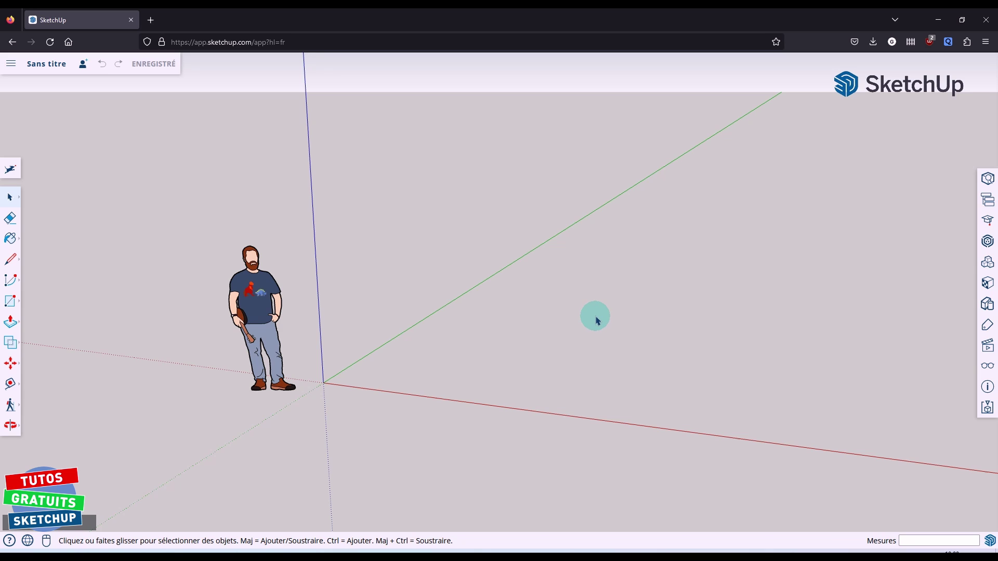
Search 3D Warehouse for 'table' and download the wooden table with crossed black legs.
{"action": "left_click", "coordinate": [987, 241]}
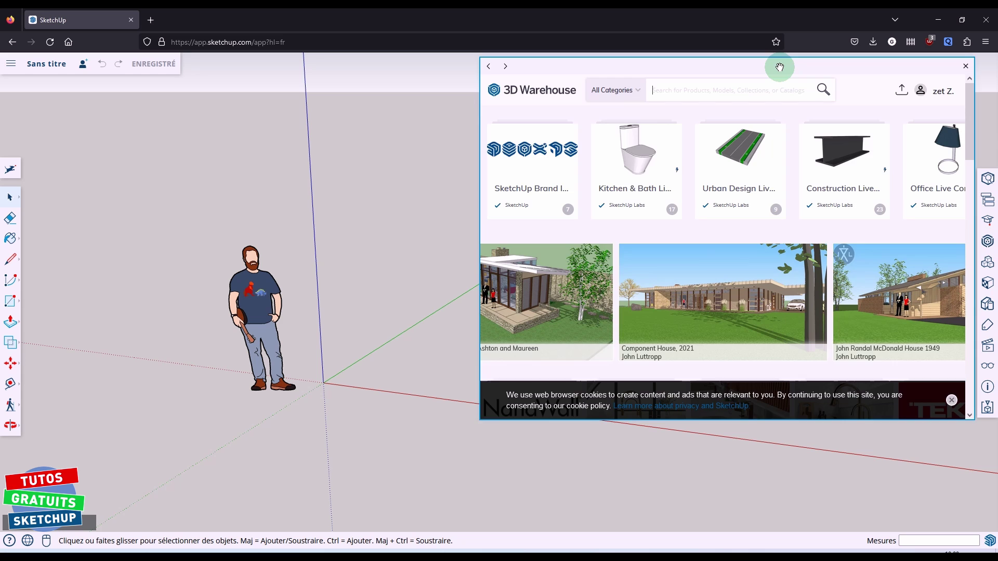
{"action": "left_click_drag", "start_coordinate": [780, 67], "coordinate": [563, 126]}
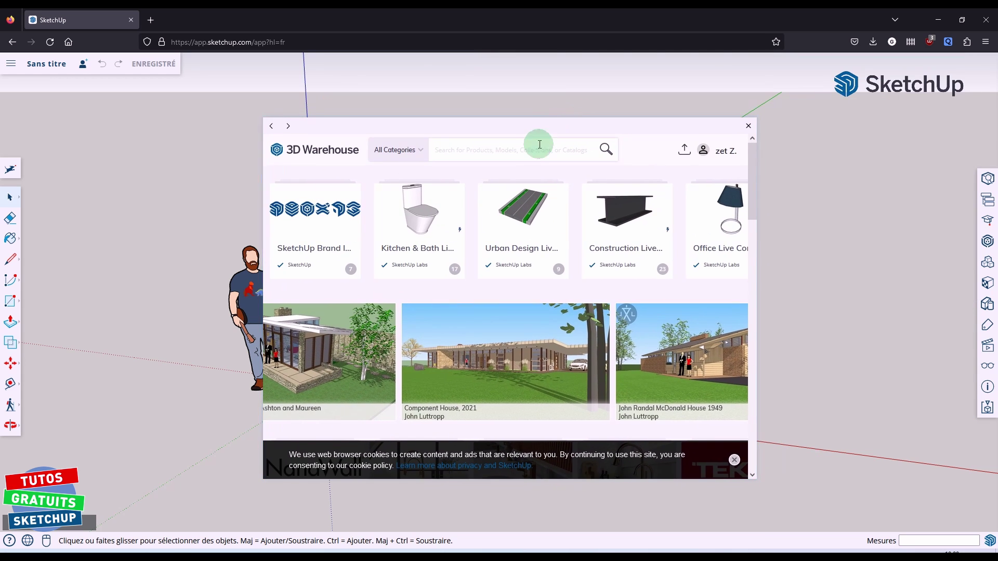
{"action": "type", "text": "tab"}
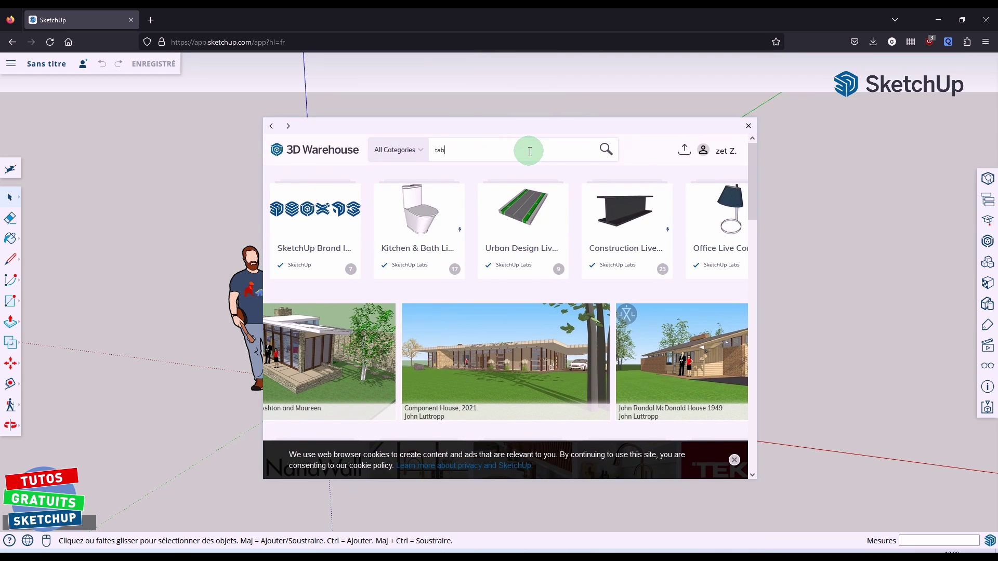
{"action": "type", "text": "le"}
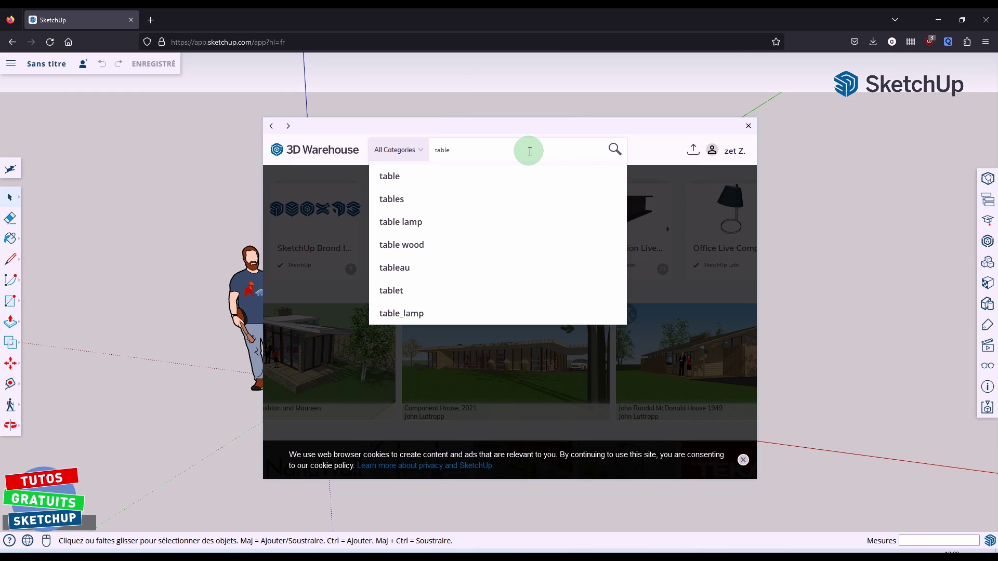
{"action": "key", "text": "Return"}
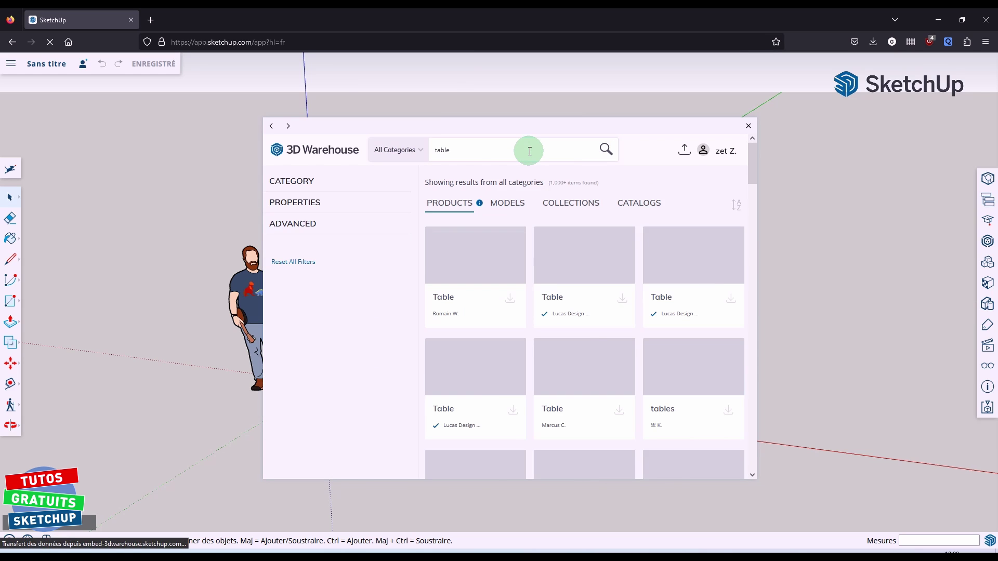
{"action": "scroll", "coordinate": [591, 211], "scroll_direction": "down", "scroll_amount": 2}
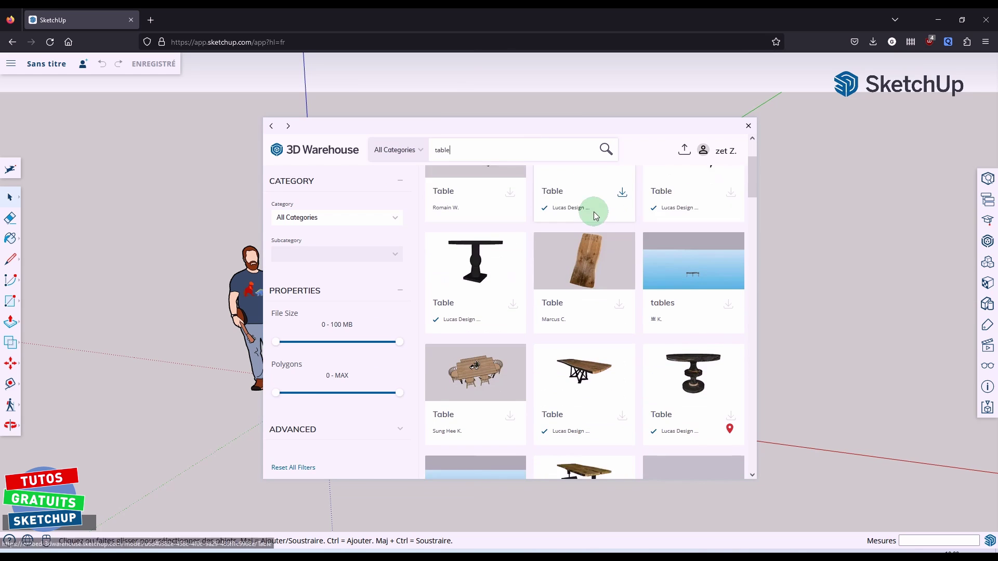
{"action": "scroll", "coordinate": [590, 224], "scroll_direction": "down", "scroll_amount": 2}
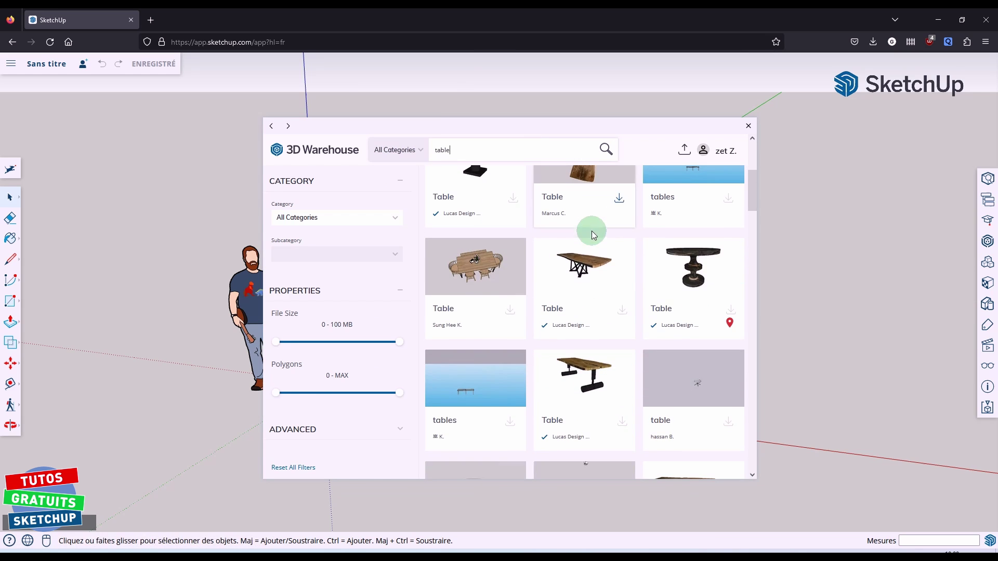
{"action": "left_click", "coordinate": [622, 311]}
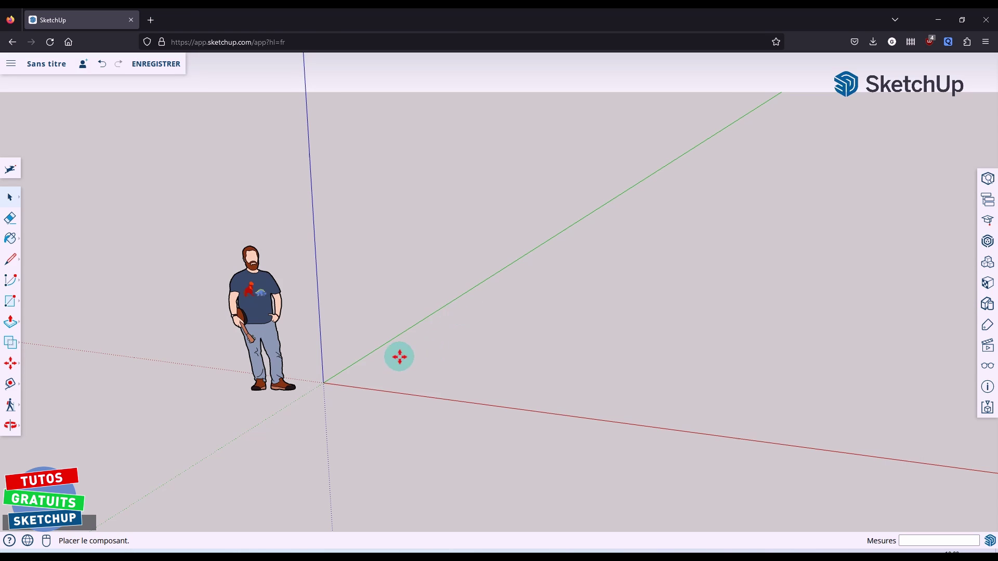
Place the table beside the axes origin, then delete the default human figure.
{"action": "left_click", "coordinate": [345, 382]}
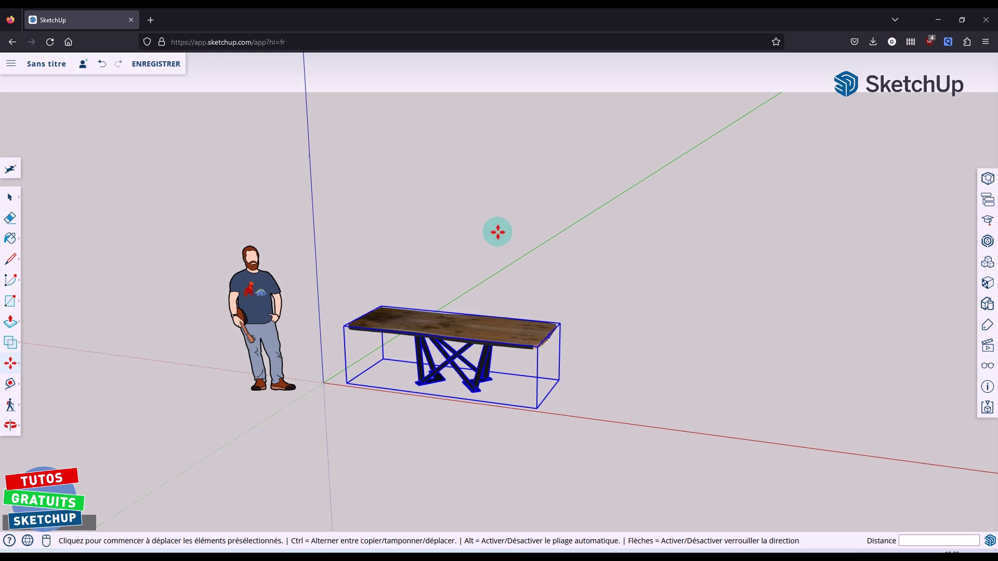
{"action": "key", "text": "space"}
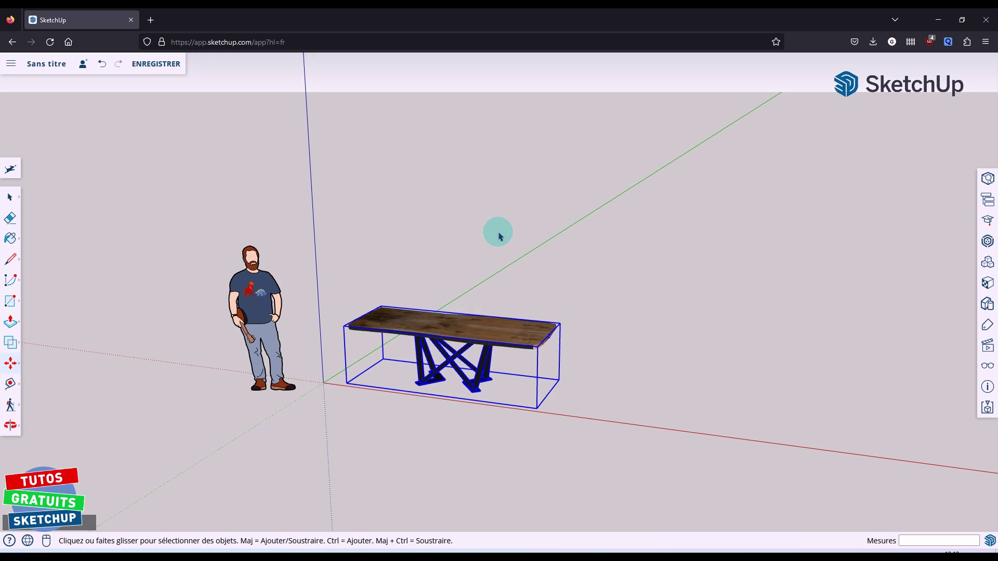
{"action": "left_click", "coordinate": [498, 231]}
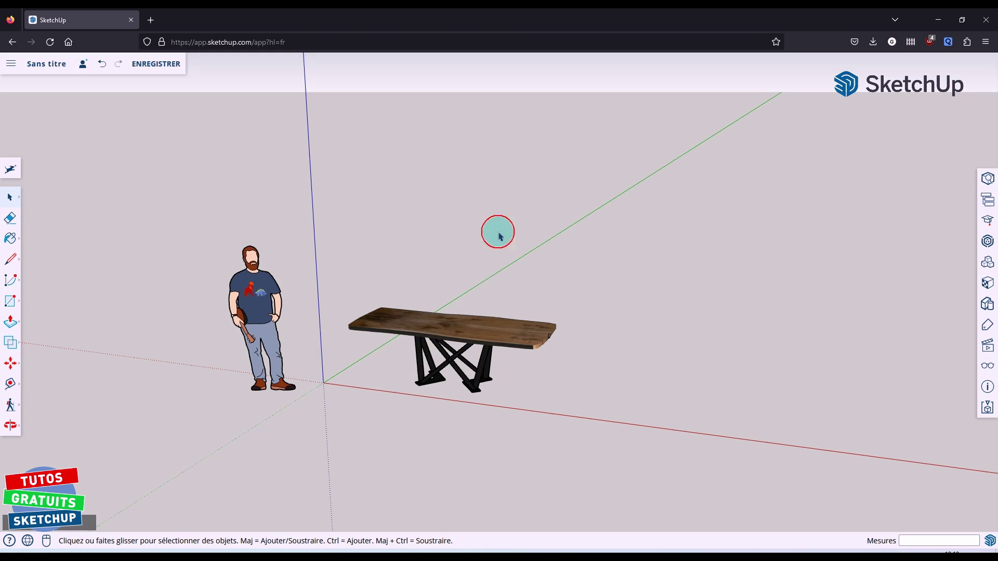
{"action": "left_click", "coordinate": [243, 299]}
{"action": "key", "text": "Delete"}
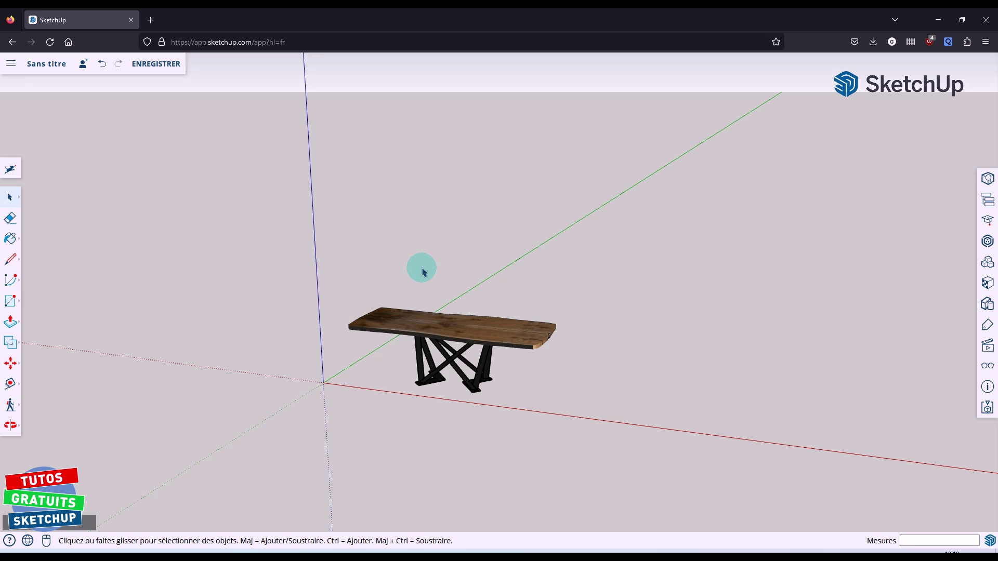
Check the Infos sur le modèle panel and close it again.
{"action": "left_click", "coordinate": [987, 389]}
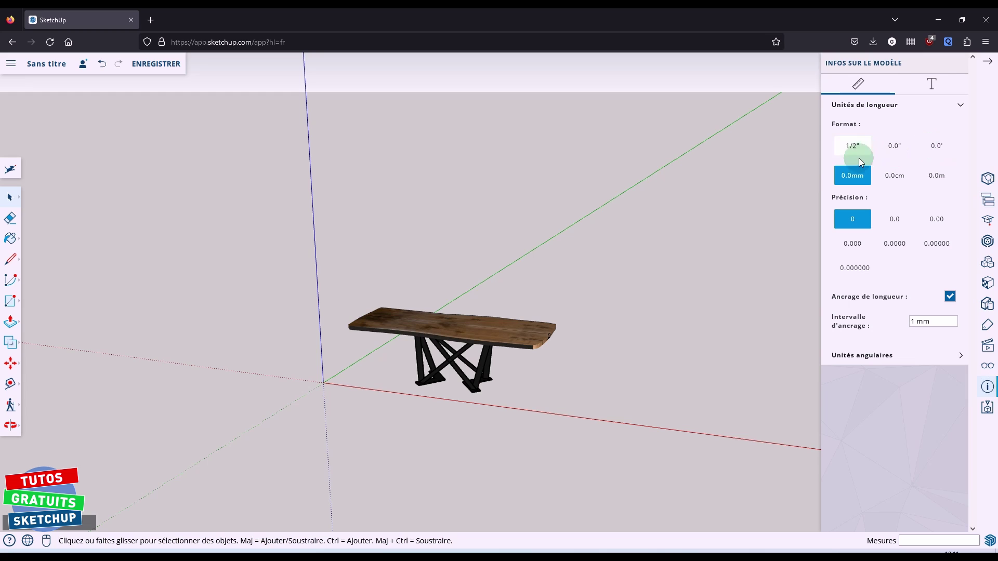
{"action": "left_click", "coordinate": [987, 64]}
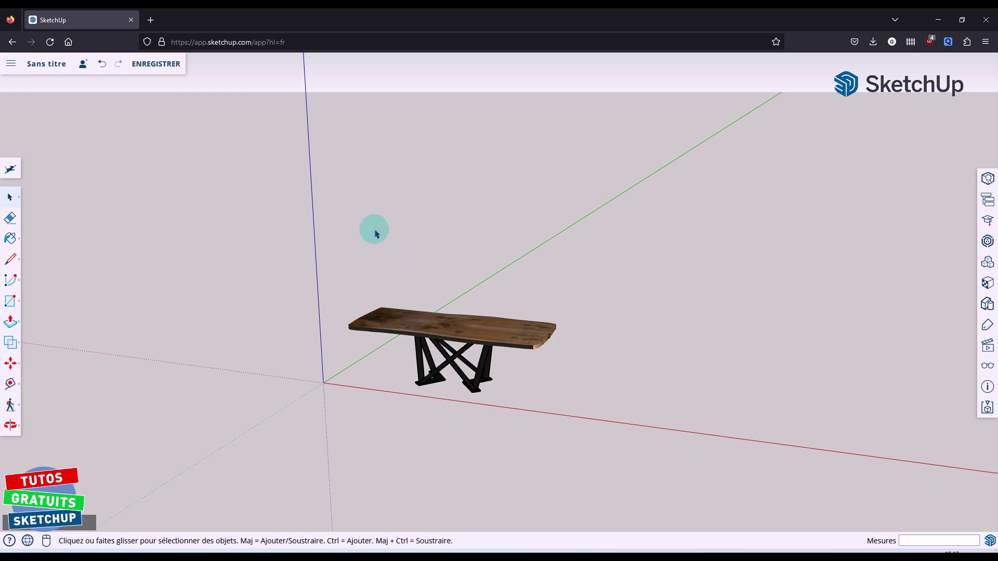
{"action": "left_click", "coordinate": [11, 64]}
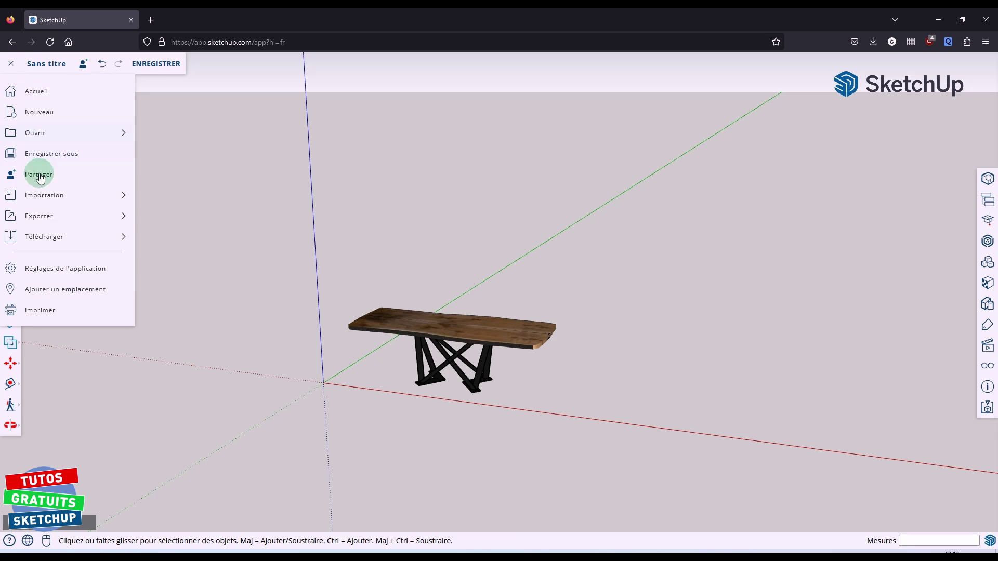
{"action": "mouse_move", "coordinate": [44, 236]}
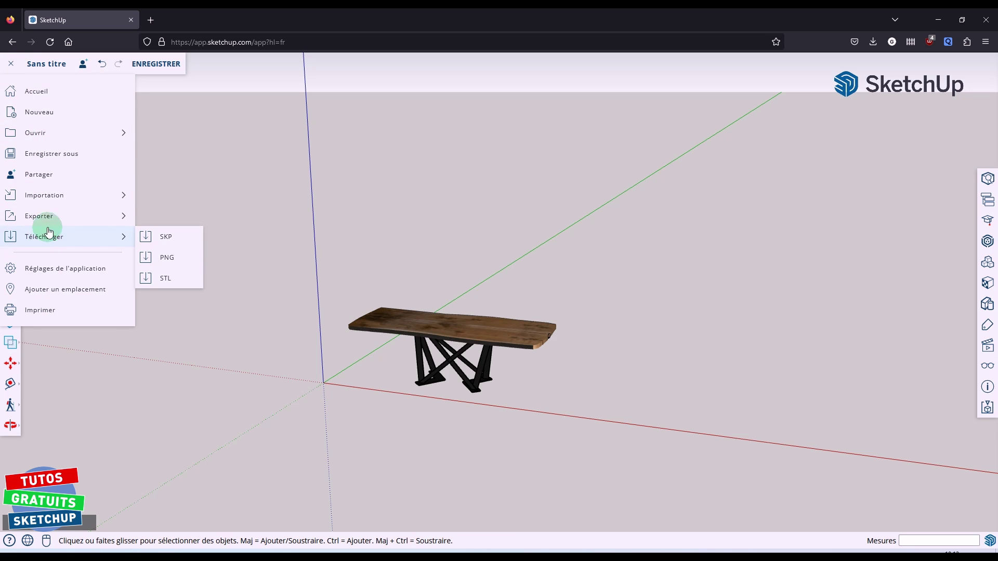
Download the model as a 2021-and-newer SKP, purging all unused items.
{"action": "left_click", "coordinate": [166, 237]}
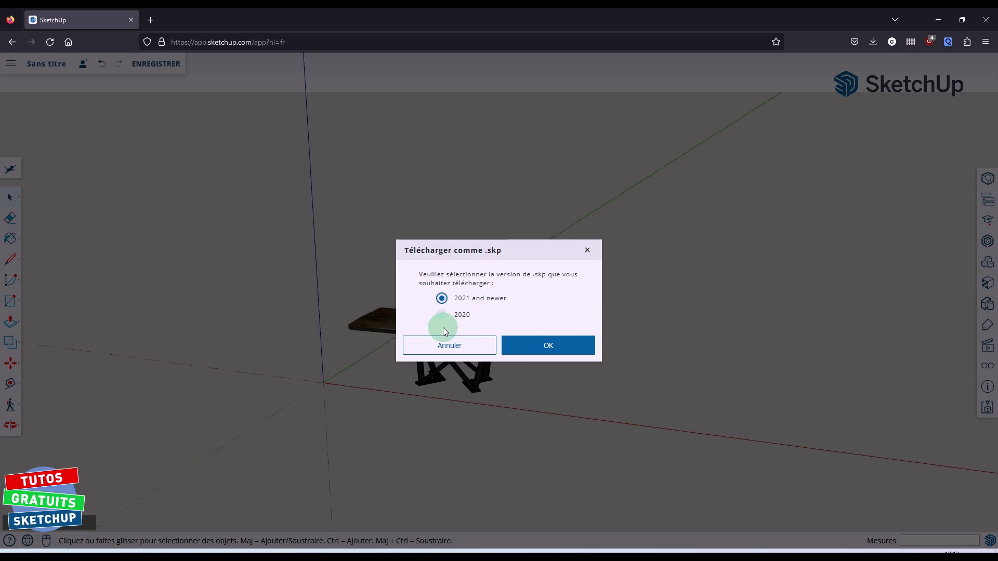
{"action": "left_click", "coordinate": [539, 351]}
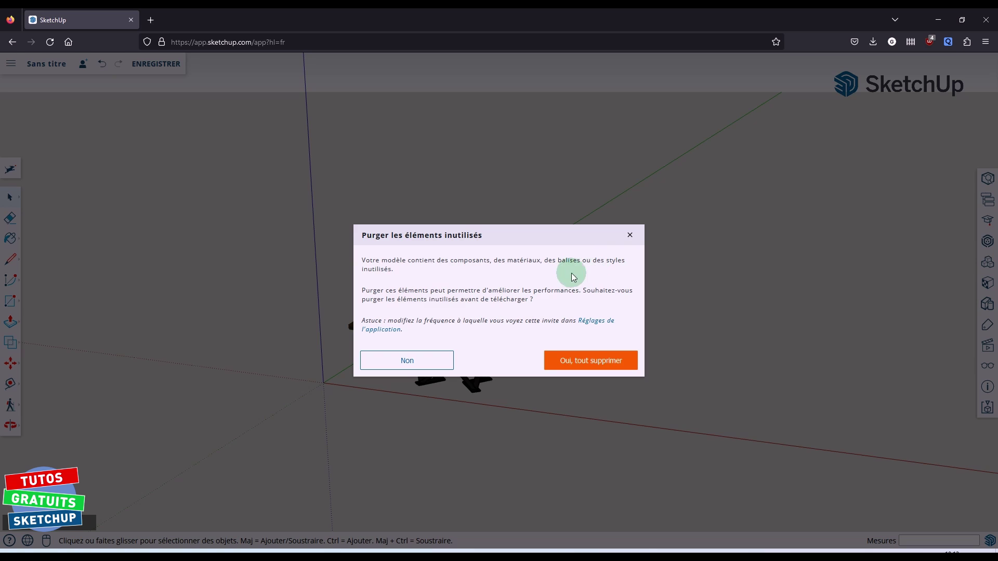
{"action": "left_click", "coordinate": [593, 362]}
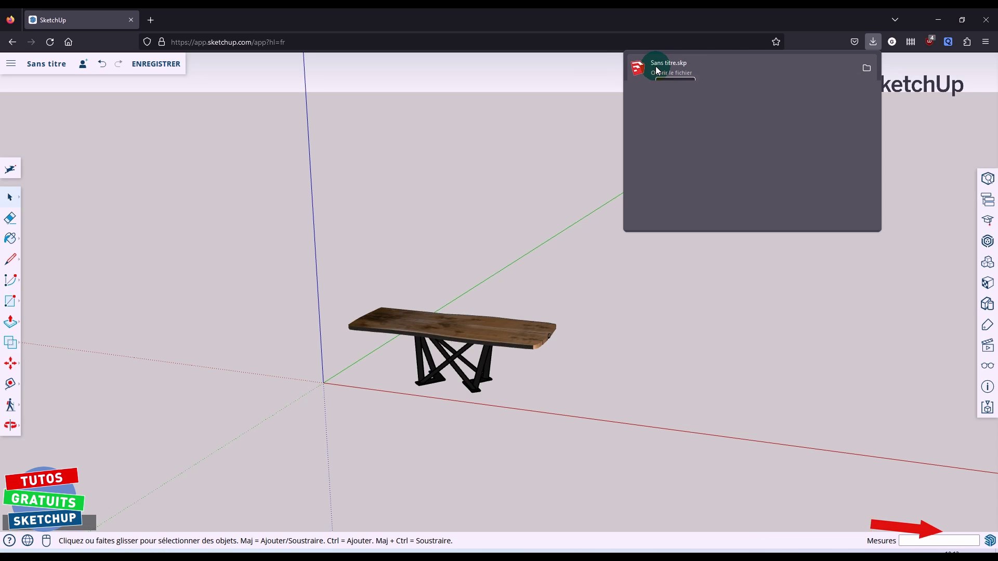
Rename the downloaded Sans titre.skp to Table.skp in the Downloads folder.
{"action": "left_click", "coordinate": [867, 68]}
{"action": "left_click", "coordinate": [326, 85]}
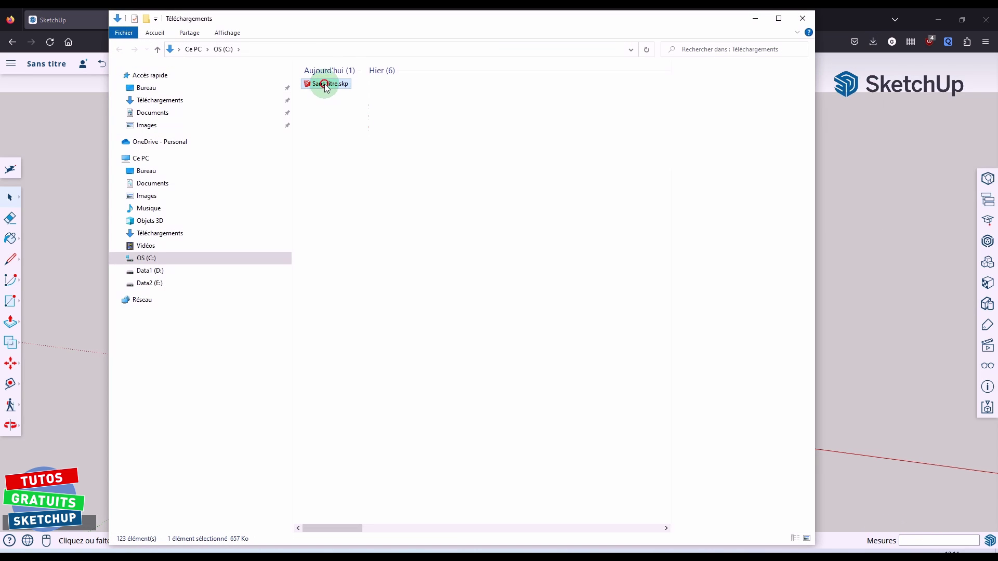
{"action": "left_click", "coordinate": [325, 85]}
{"action": "type", "text": "Ta"}
{"action": "type", "text": "ble"}
{"action": "key", "text": "Return"}
{"action": "left_click", "coordinate": [809, 19]}
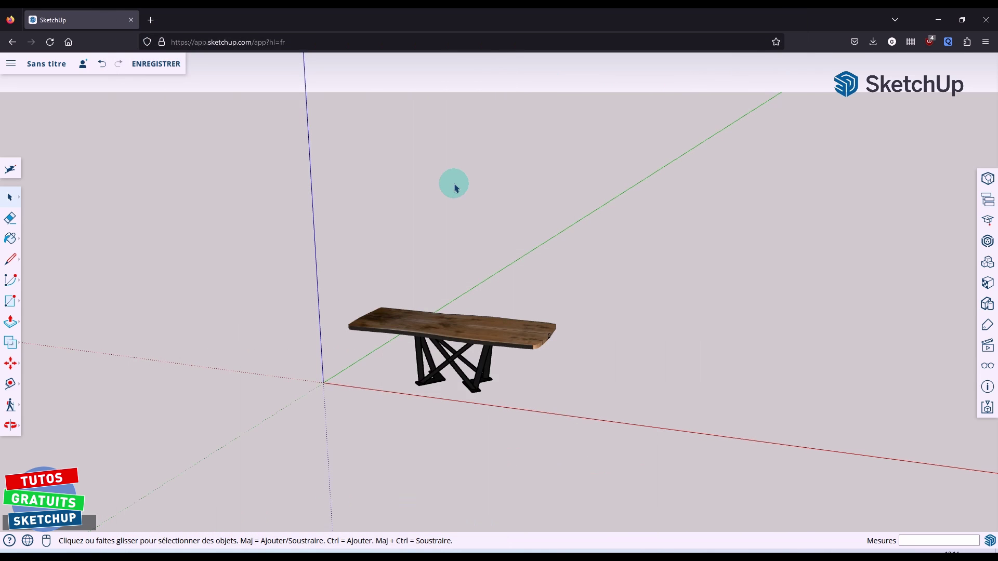
Return to the SketchUp Free home page without saving the model.
{"action": "left_click", "coordinate": [11, 64]}
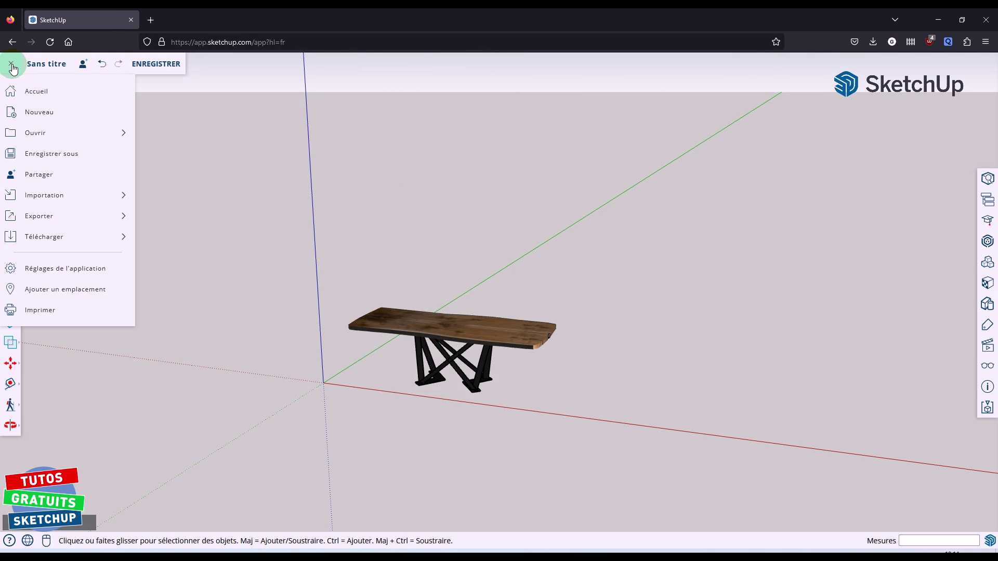
{"action": "left_click", "coordinate": [32, 94]}
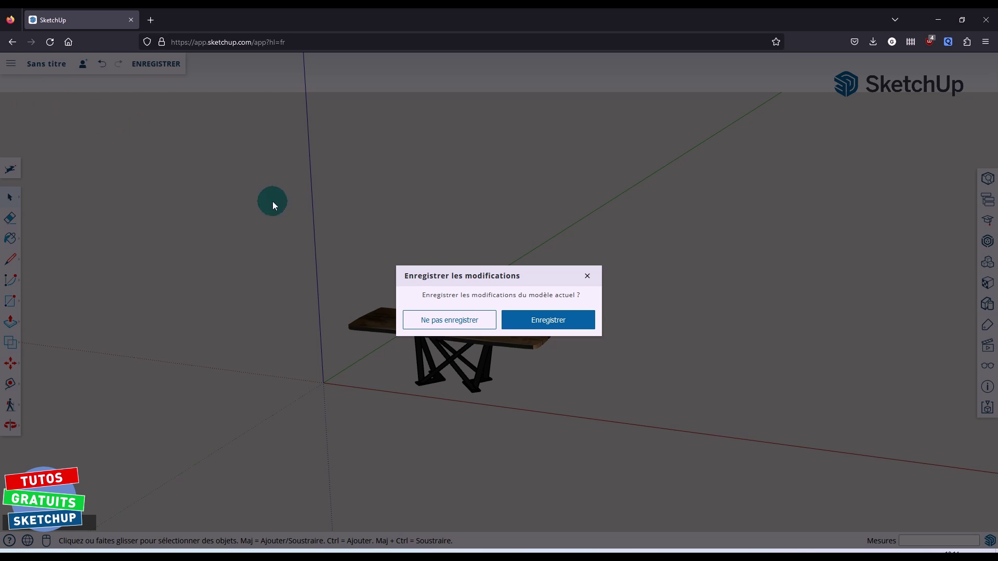
{"action": "left_click", "coordinate": [447, 326]}
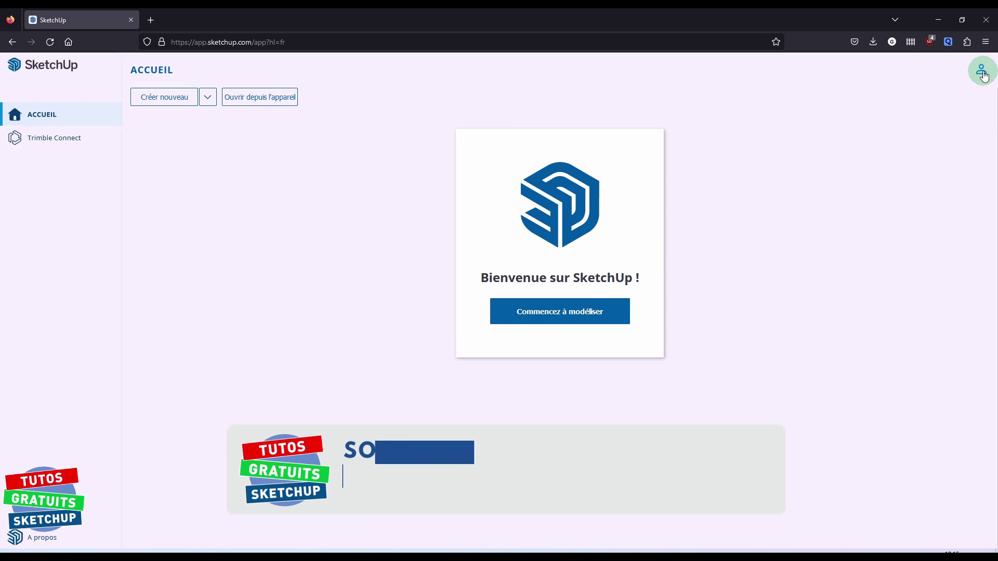
Sign out of the SketchUp account and close Firefox.
{"action": "left_click", "coordinate": [980, 69]}
{"action": "left_click", "coordinate": [939, 238]}
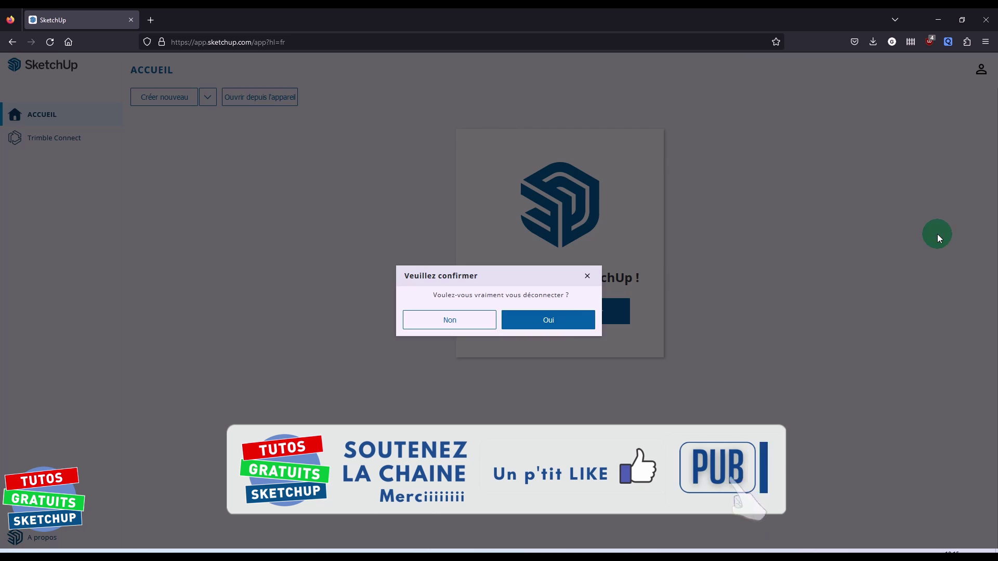
{"action": "left_click", "coordinate": [552, 319]}
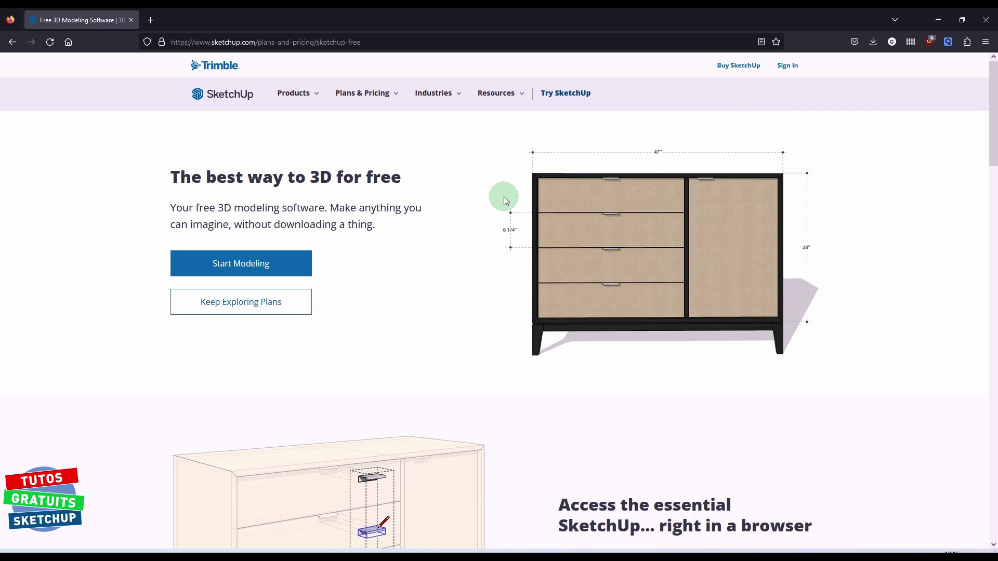
{"action": "left_click", "coordinate": [986, 19]}
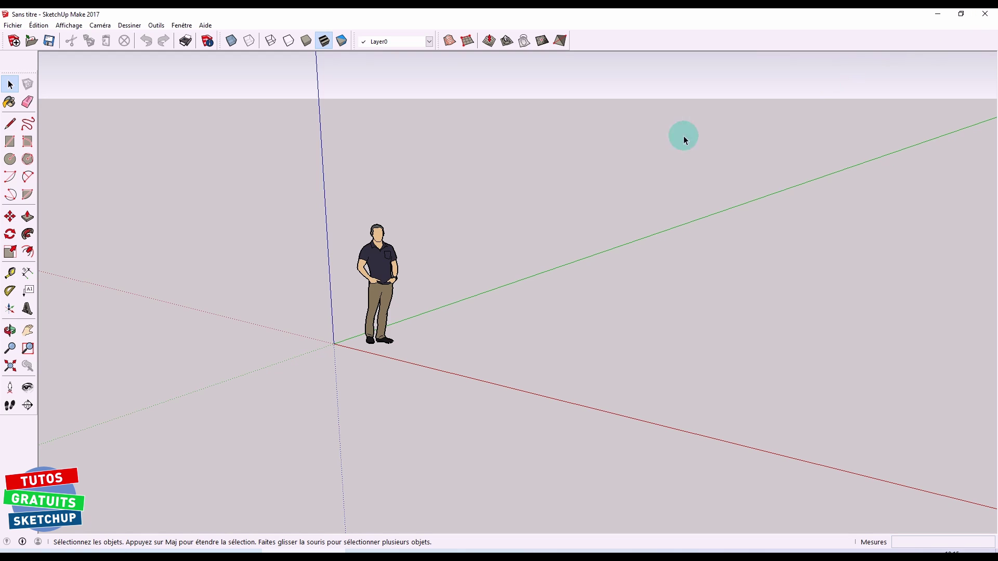
{"action": "left_click", "coordinate": [13, 25]}
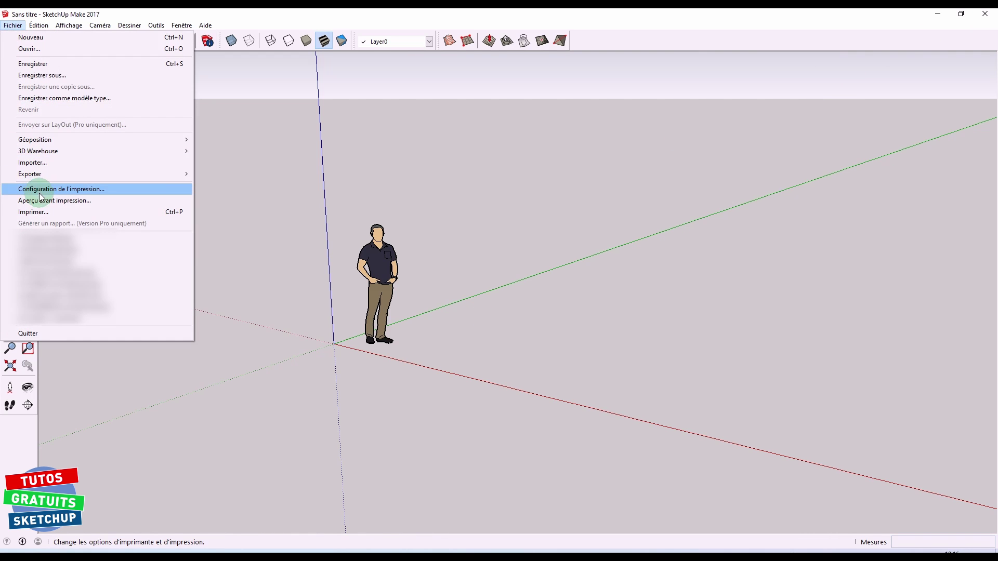
{"action": "left_click", "coordinate": [44, 161]}
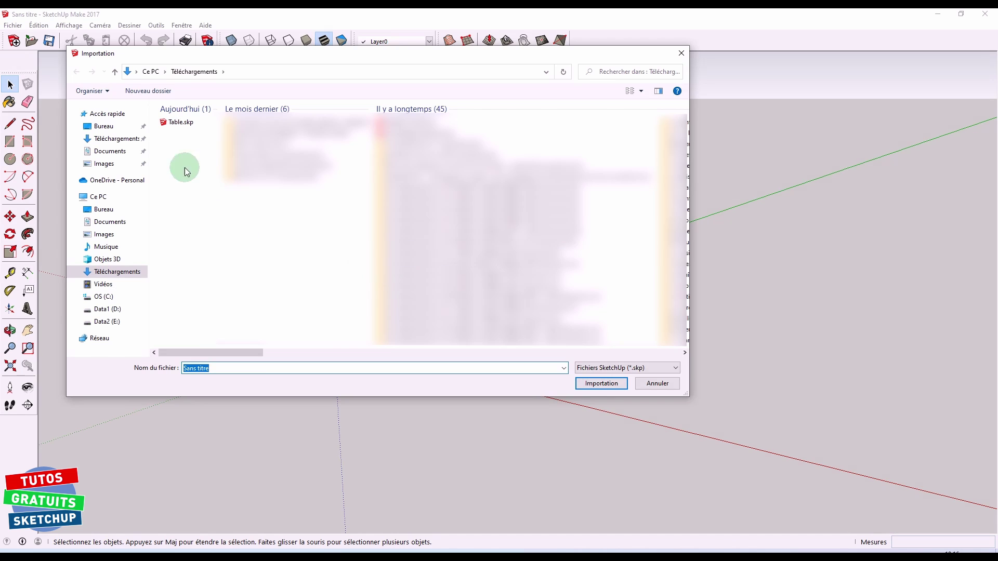
{"action": "left_click", "coordinate": [601, 383]}
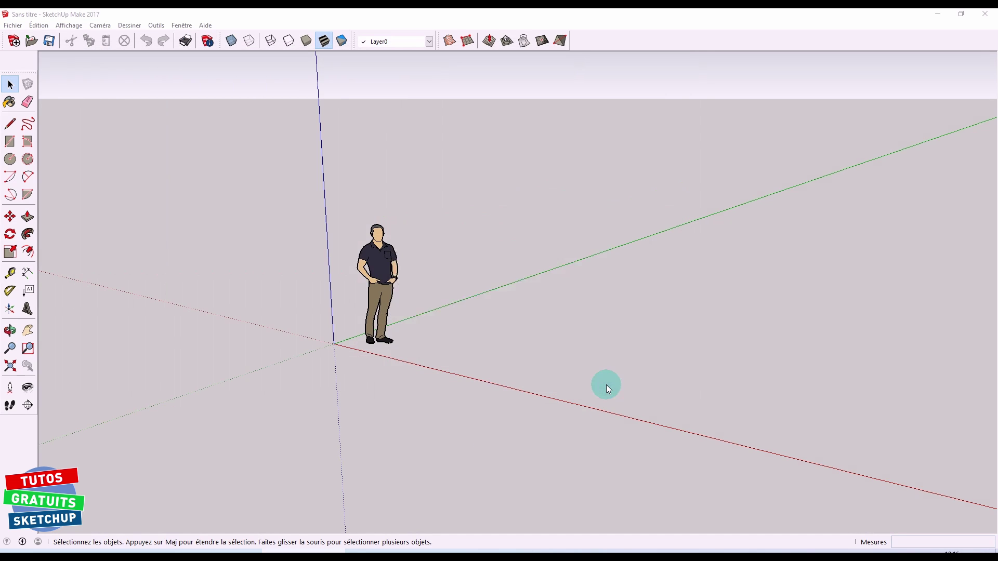